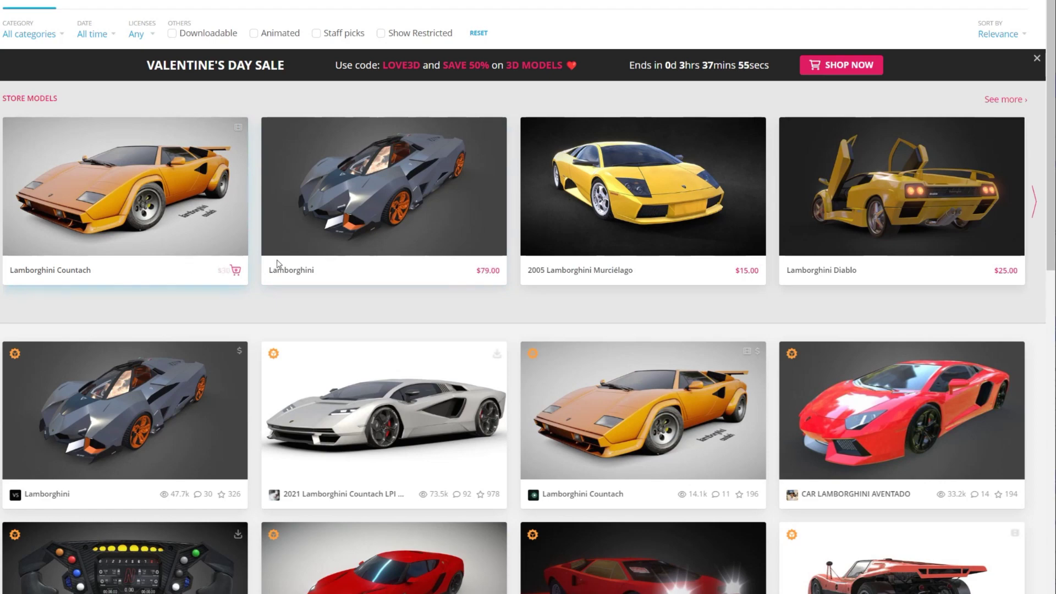
Step: Scroll the Lamborghini results and open the Huracan GT3 Squadra Corse SDC model page
scroll(724, 316, "down", 5)
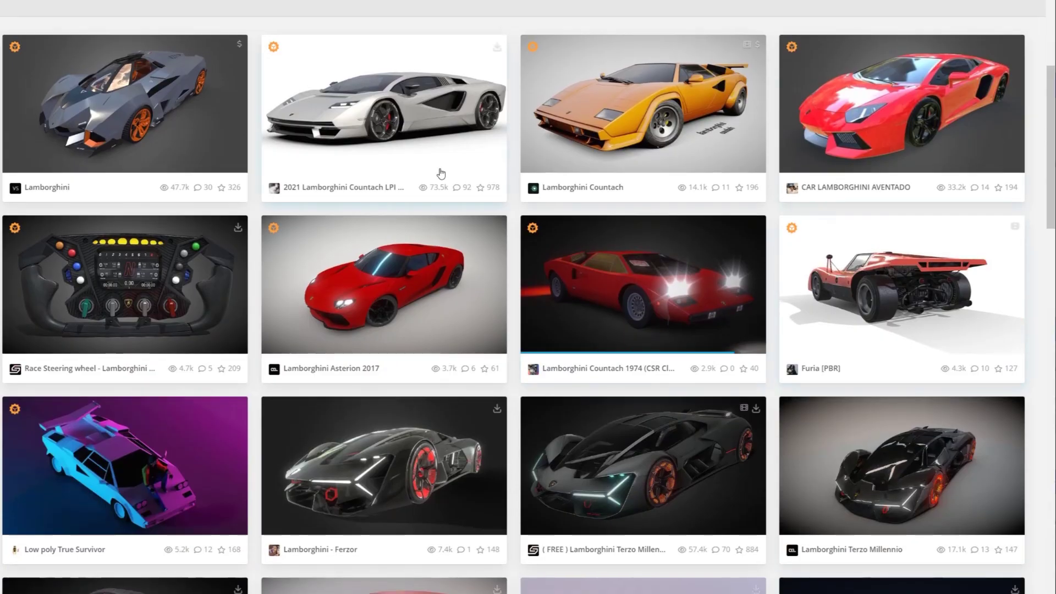
scroll(446, 282, "down", 2)
scroll(445, 282, "down", 5)
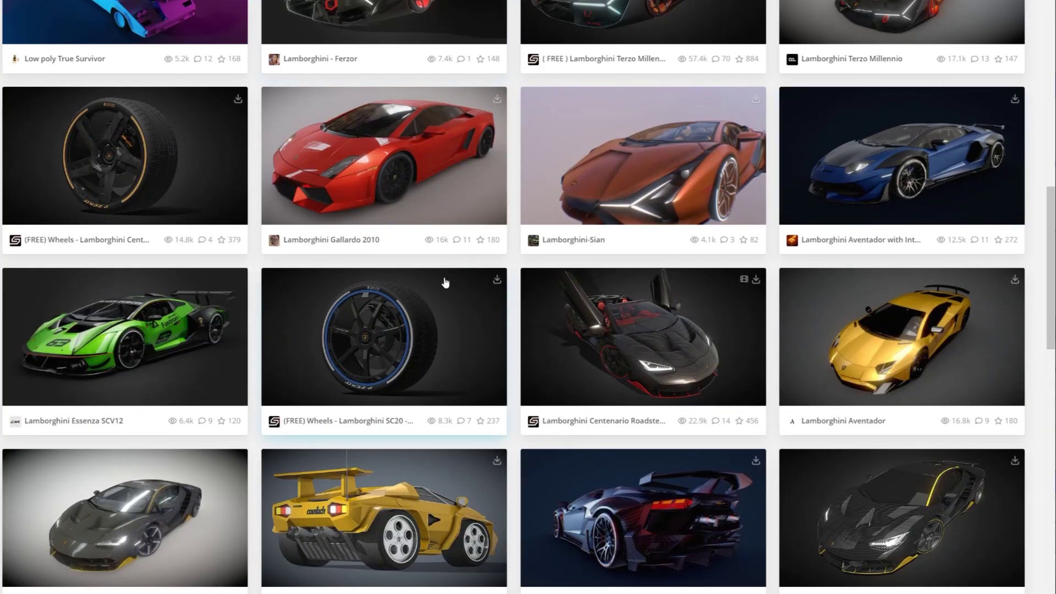
scroll(445, 282, "down", 12)
scroll(445, 282, "down", 5)
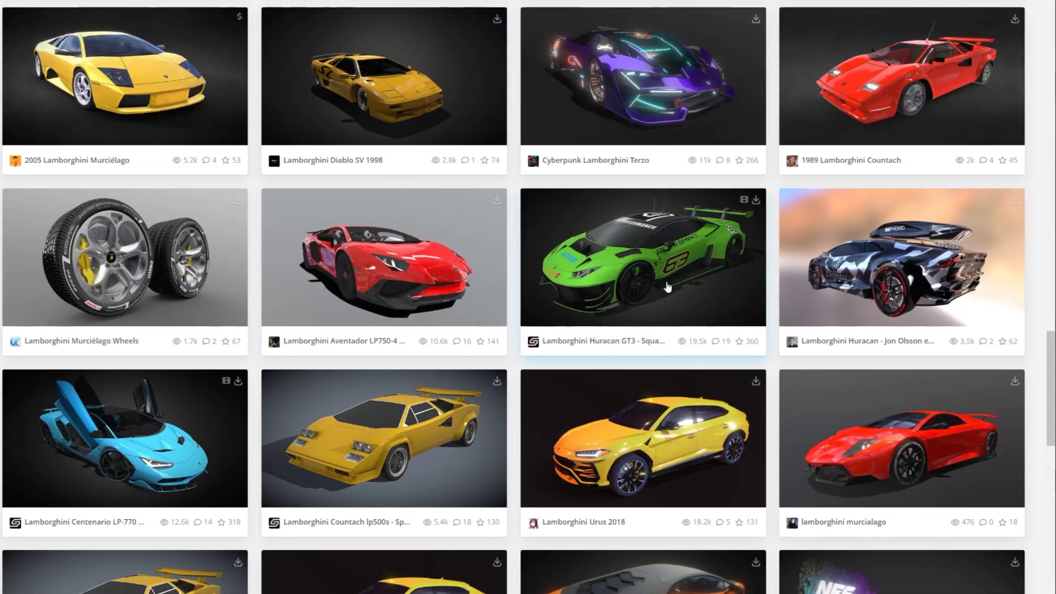
left_click(689, 308)
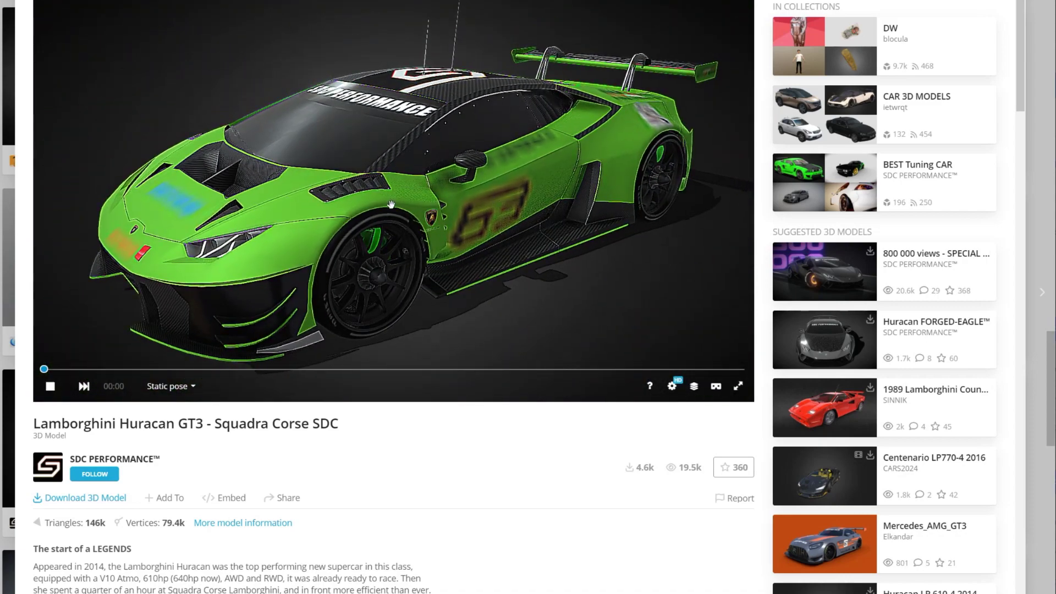
Step: Orbit the Huracan GT3 to a close side view and bring up its download options
left_click_drag(390, 205, 363, 215)
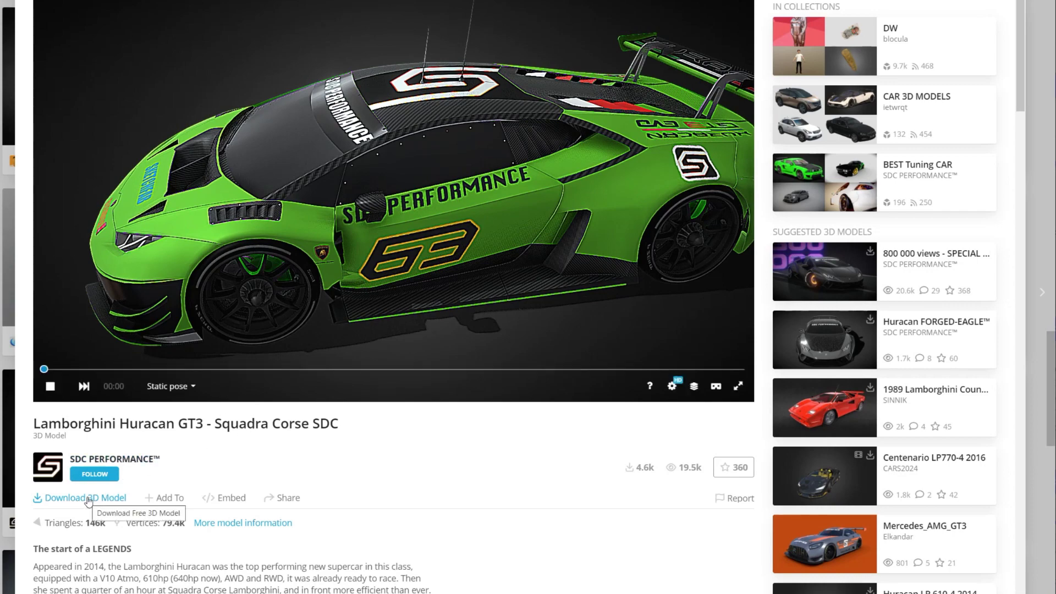
left_click(89, 499)
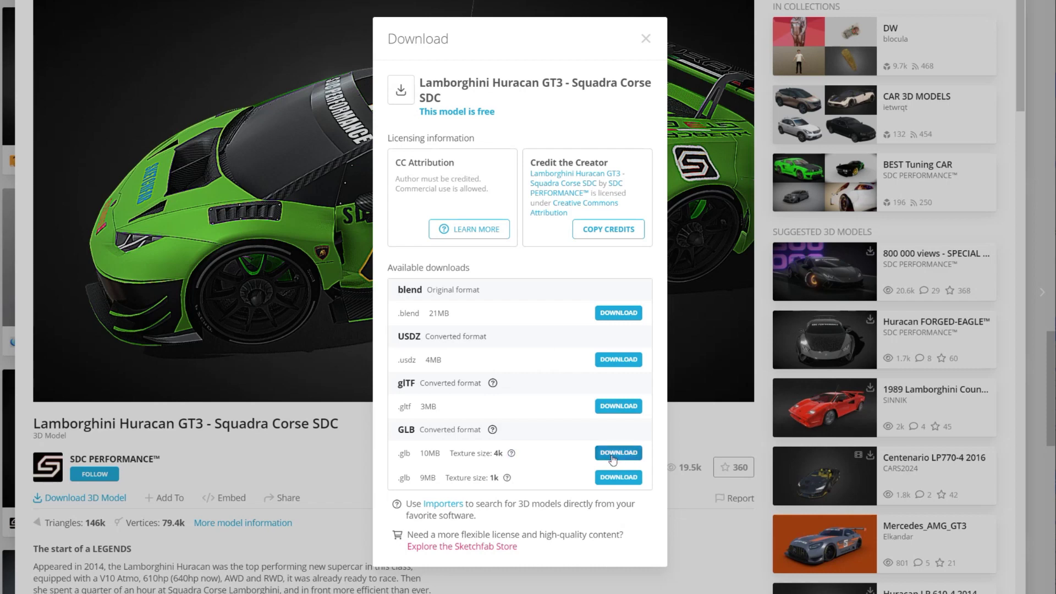
Step: Scroll the Download dialog down to the GLB format options
scroll(612, 459, "down", 1)
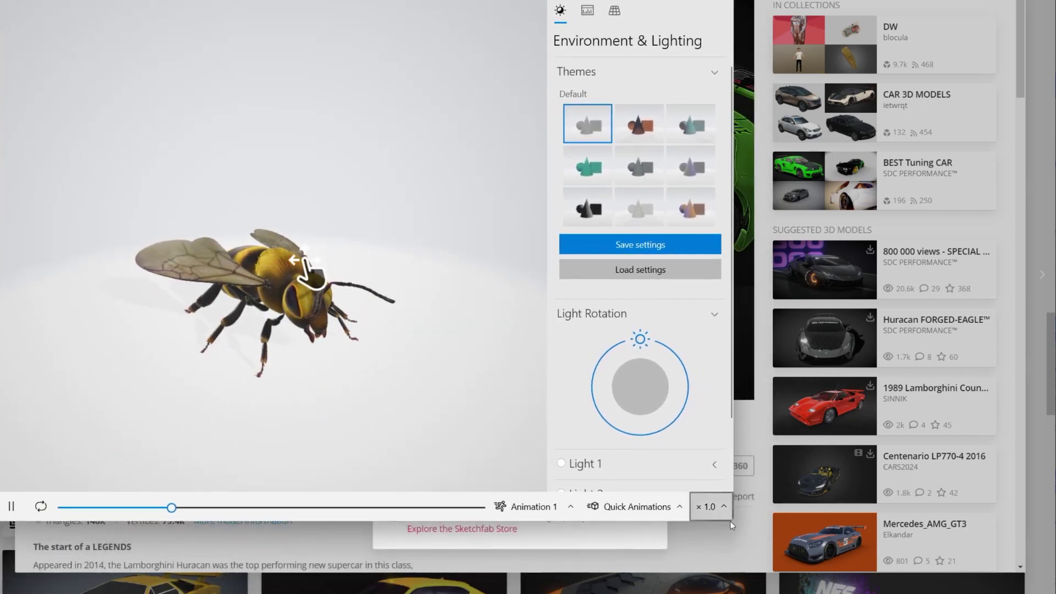
Step: Enlarge 3D Viewer and open lamborghini_huracan_gt3_-_squadra_corse_sdc from the Downloads folder
left_click_drag(733, 519, 1051, 593)
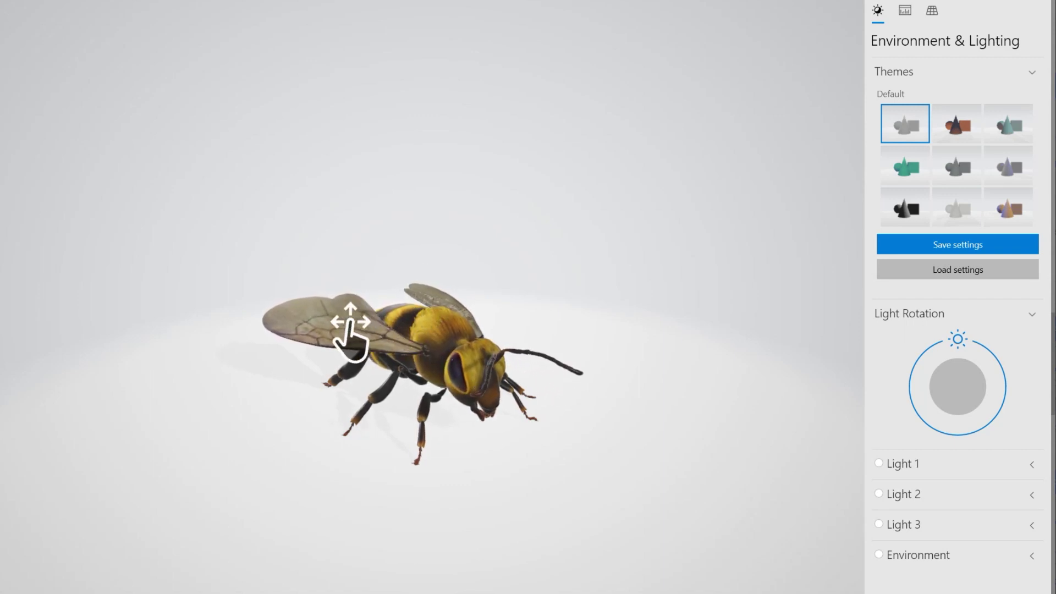
key("alt")
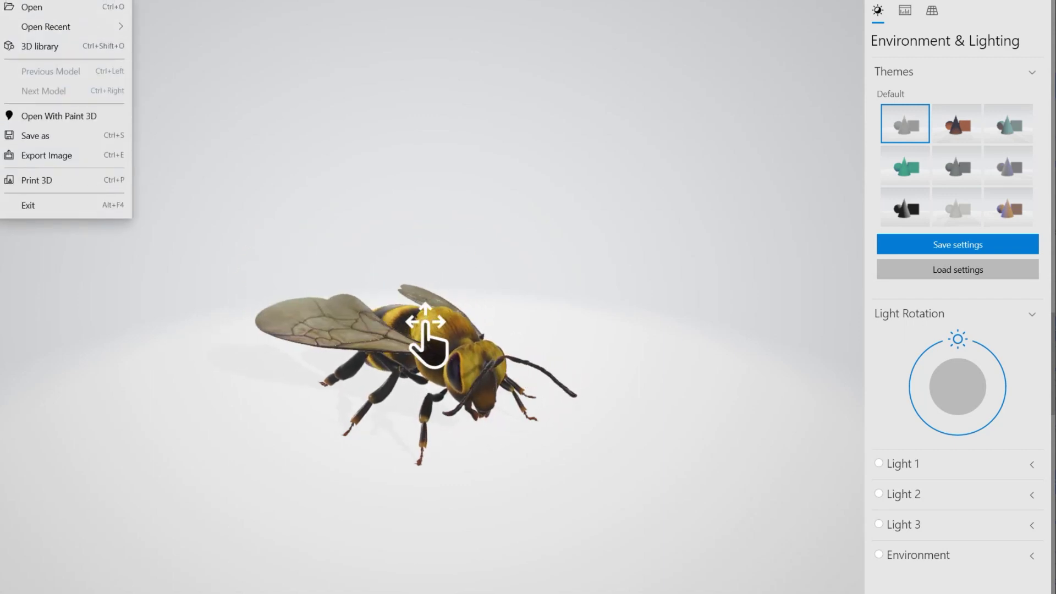
left_click(30, 13)
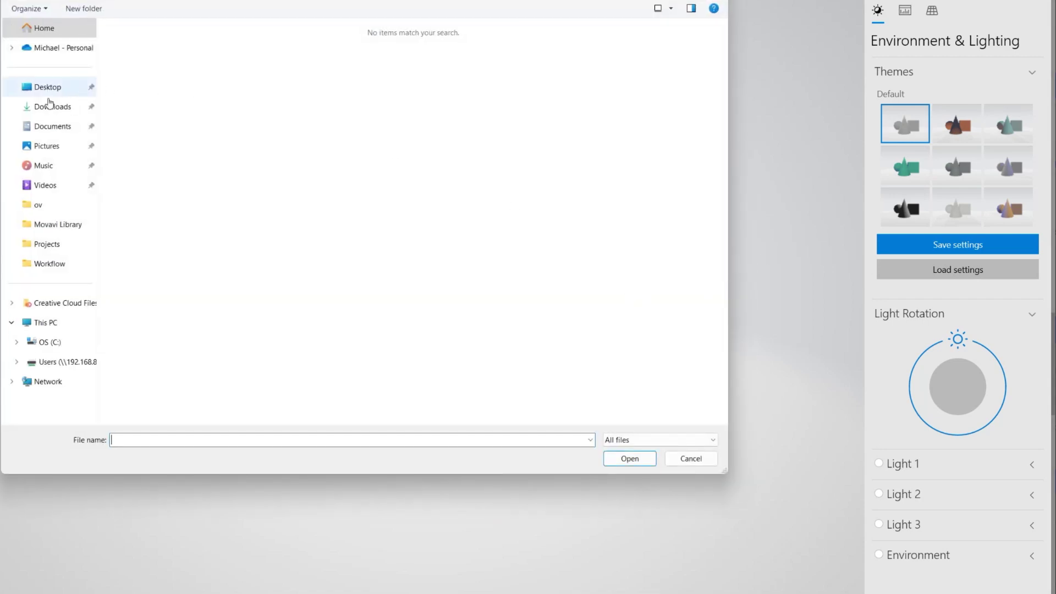
left_click(52, 110)
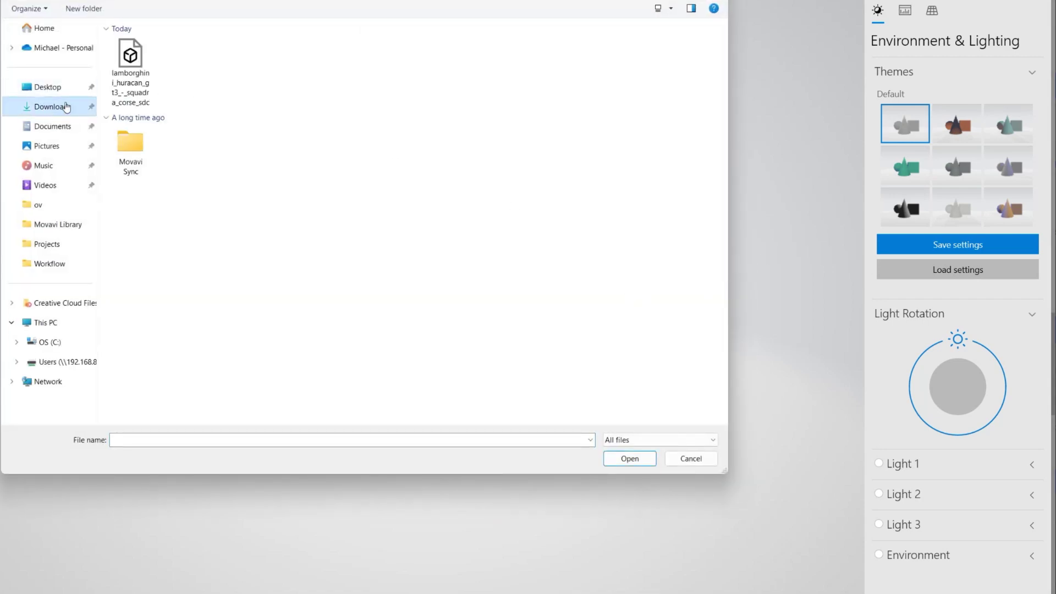
left_click(126, 71)
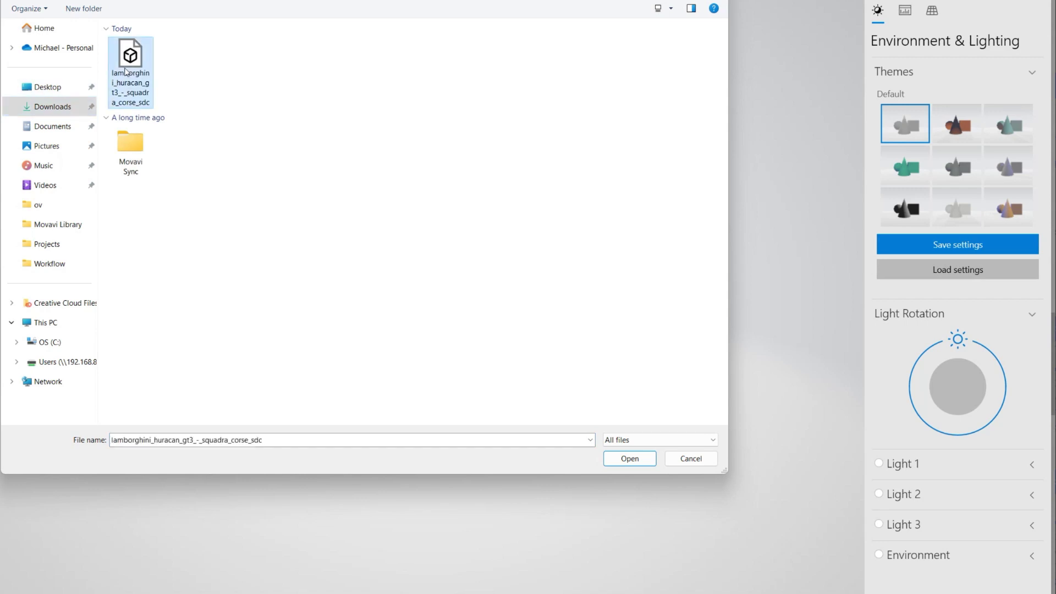
left_click(630, 458)
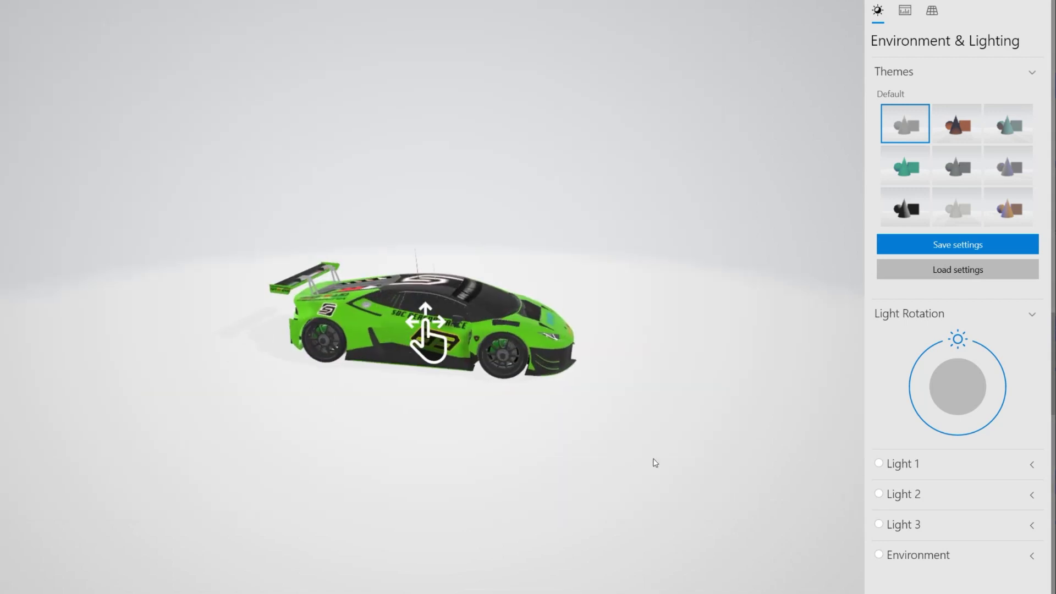
Step: Orbit the car to a rear-left view and swing the light rotation around it
left_click_drag(528, 362, 398, 375)
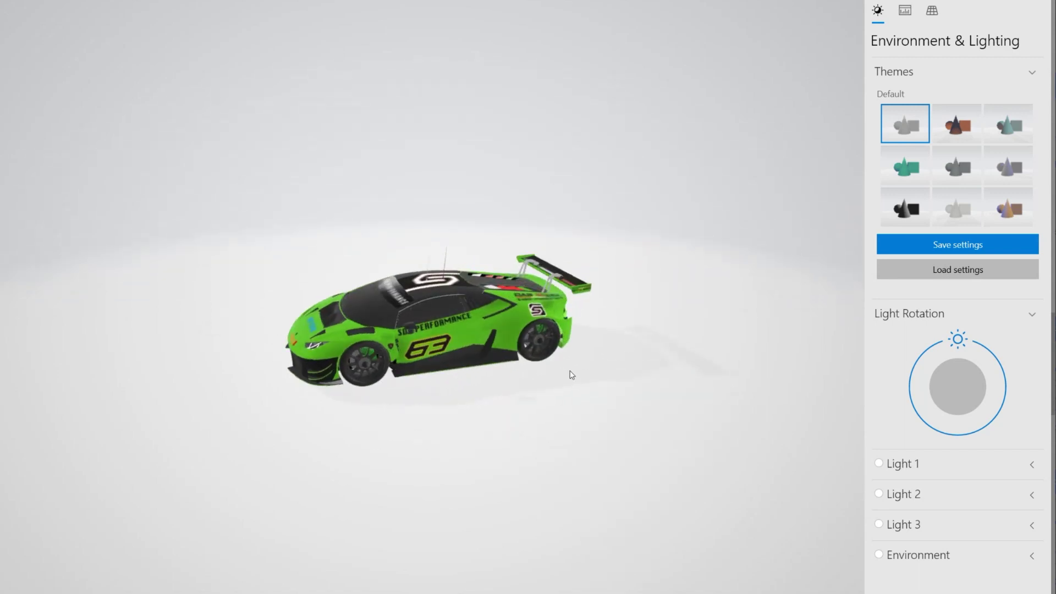
left_click_drag(355, 320, 505, 340)
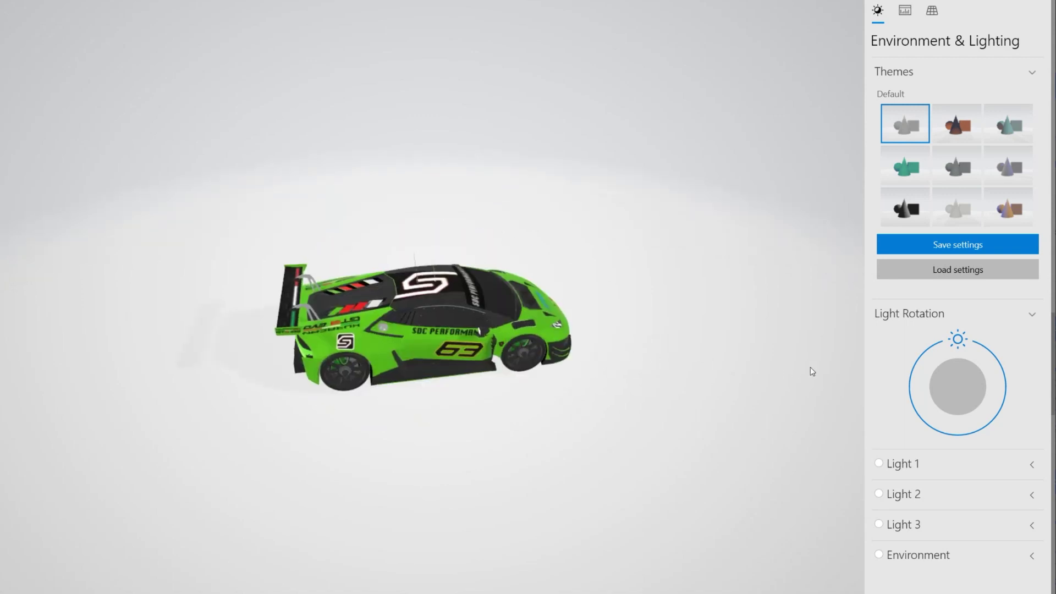
left_click_drag(959, 341, 1012, 390)
Step: Try the dark and teal lighting themes, return to default grey, and expand Environment settings
left_click(905, 211)
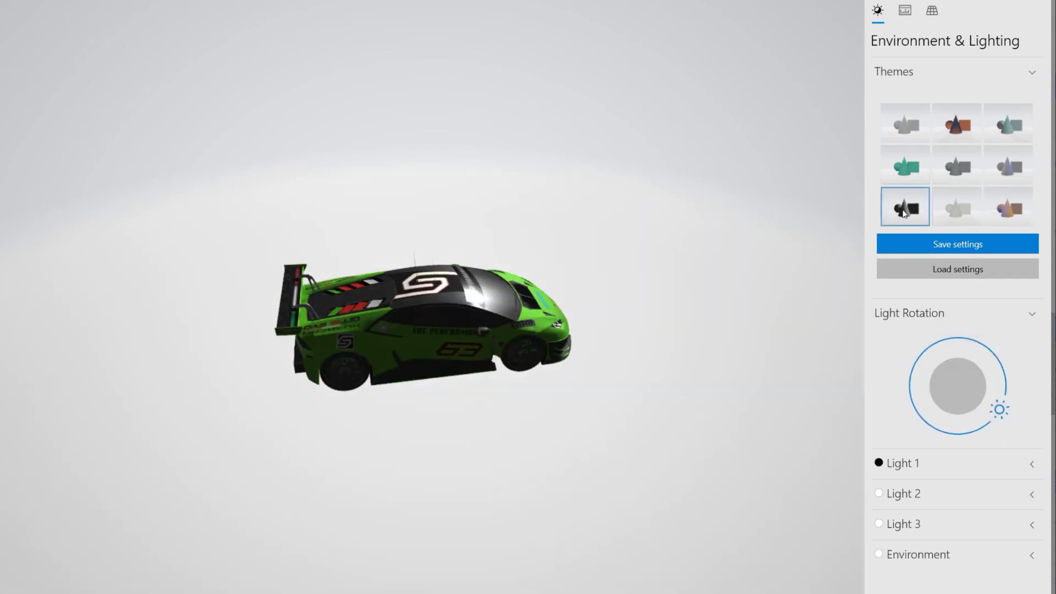
left_click(905, 165)
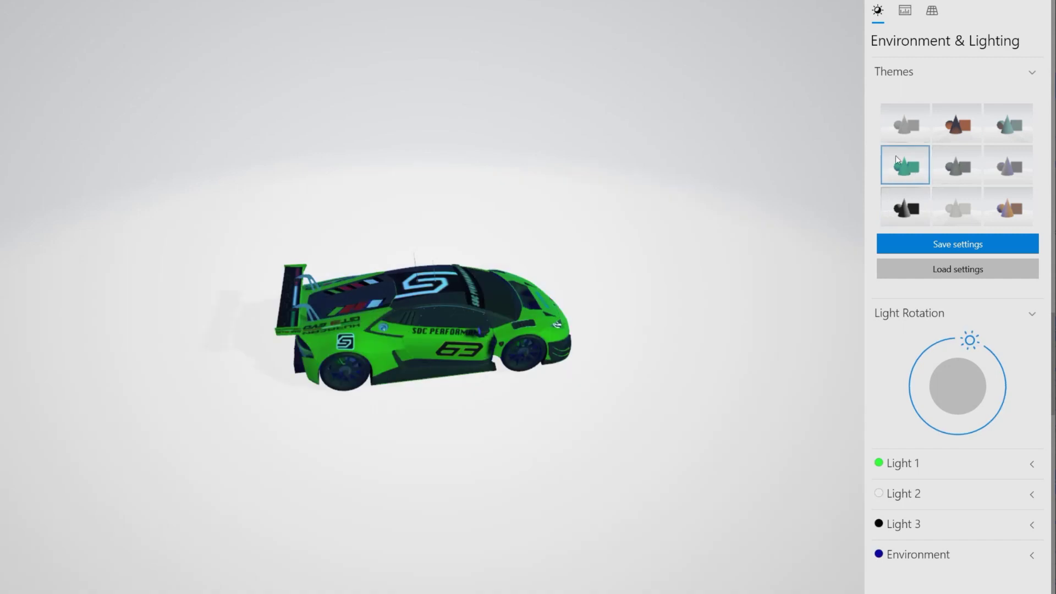
left_click(902, 123)
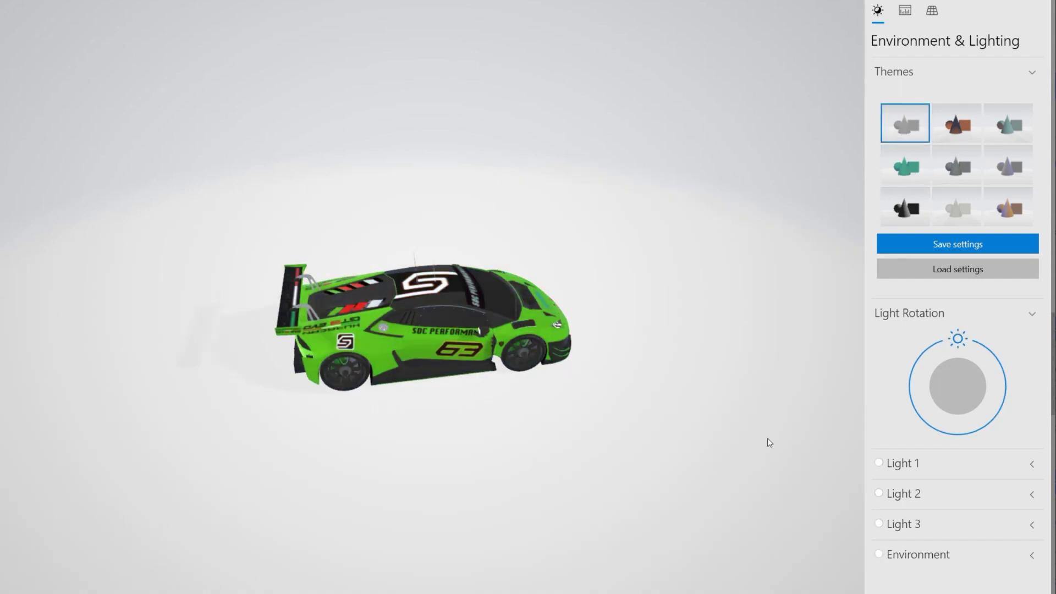
left_click(918, 554)
mouse_move(603, 441)
left_mouse_down()
mouse_move(552, 438)
mouse_move(598, 434)
left_mouse_up()
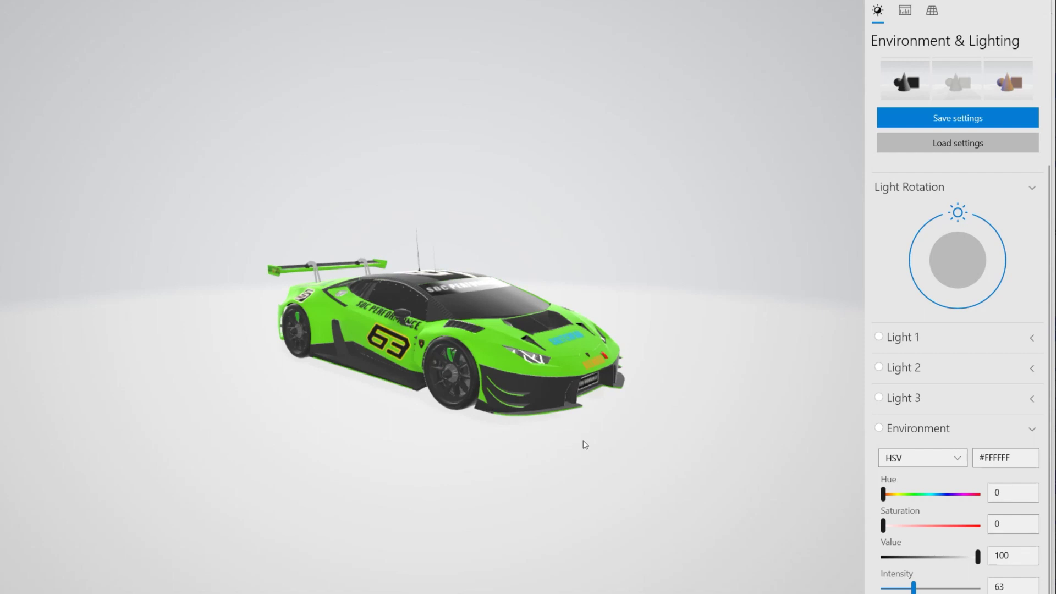
Step: Set the environment light hue to 74 and intensity to 40, then orbit the car
scroll(578, 450, "up", 3)
scroll(578, 449, "down", 3)
scroll(579, 449, "up", 1)
scroll(578, 449, "up", 3)
scroll(577, 450, "down", 1)
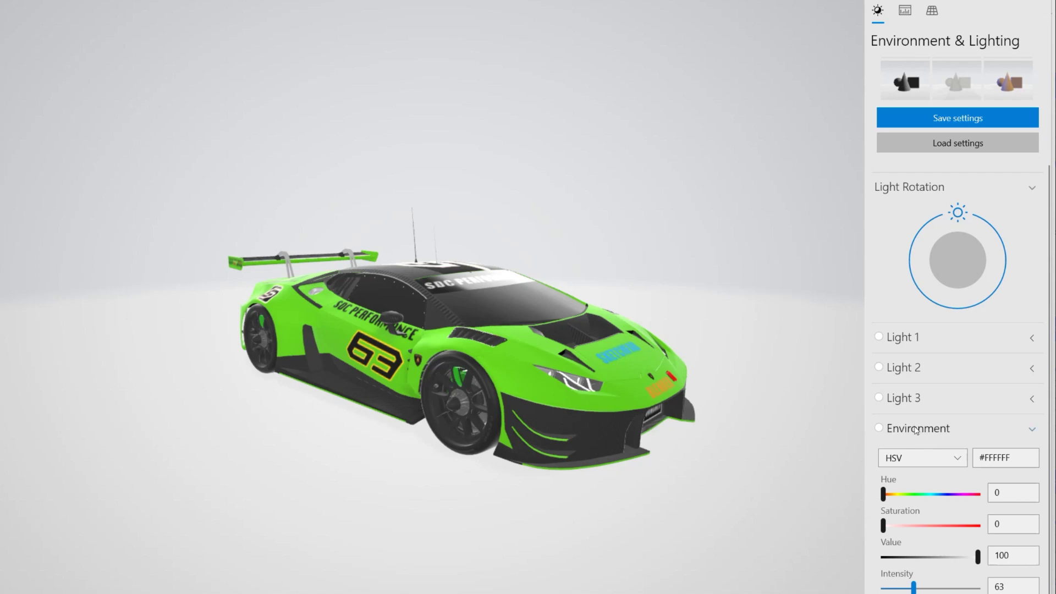
scroll(916, 430, "up", 2)
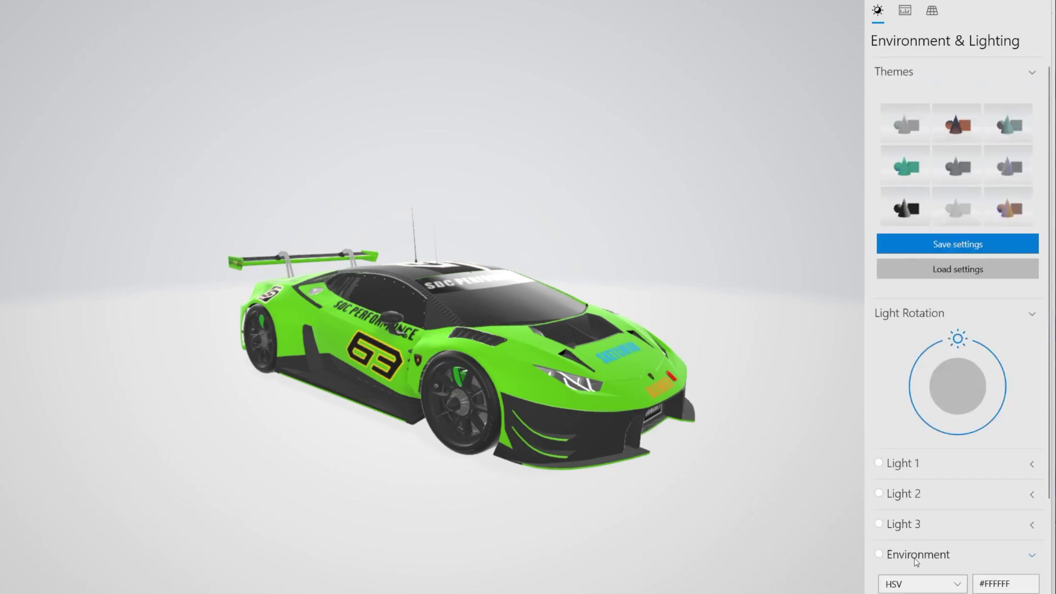
scroll(909, 560, "down", 2)
mouse_move(884, 495)
left_mouse_down()
mouse_move(920, 495)
mouse_move(903, 496)
left_mouse_up()
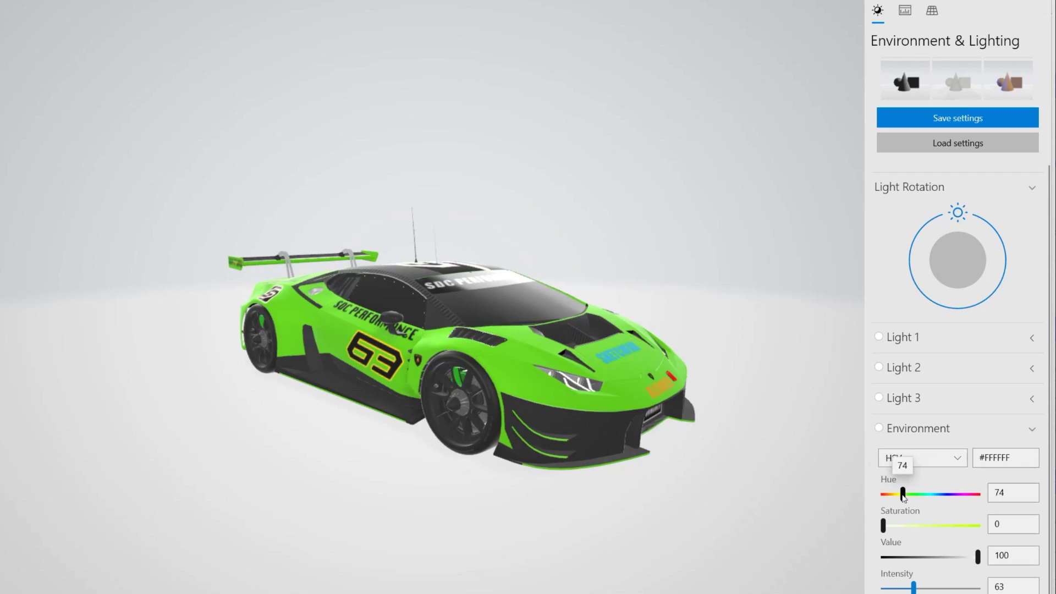
mouse_move(914, 588)
left_mouse_down()
mouse_move(940, 587)
mouse_move(907, 591)
left_mouse_up()
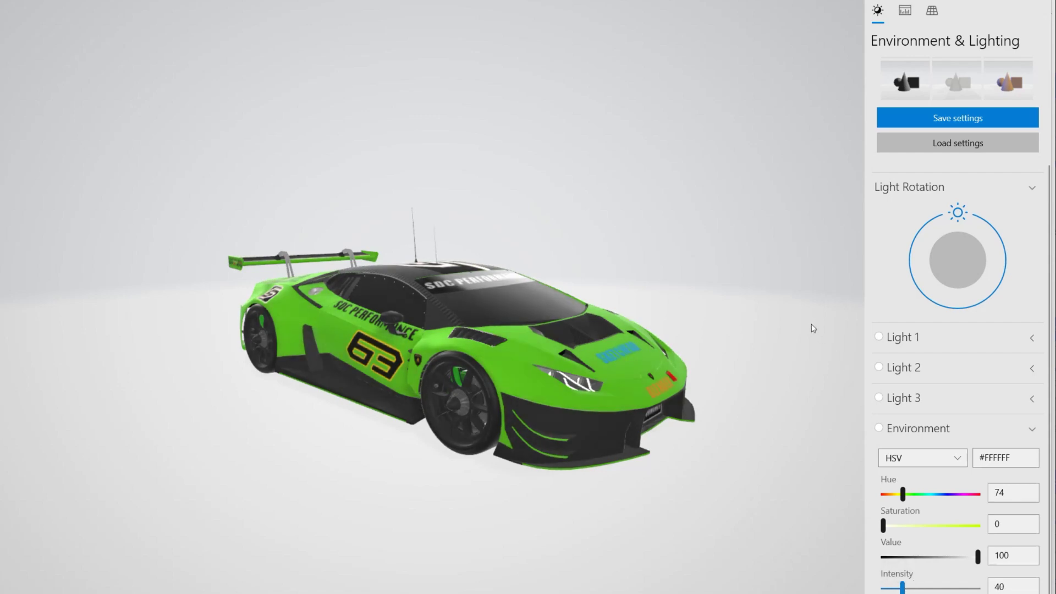
mouse_move(622, 371)
left_mouse_down()
mouse_move(506, 384)
mouse_move(615, 401)
mouse_move(612, 368)
mouse_move(623, 384)
left_mouse_up()
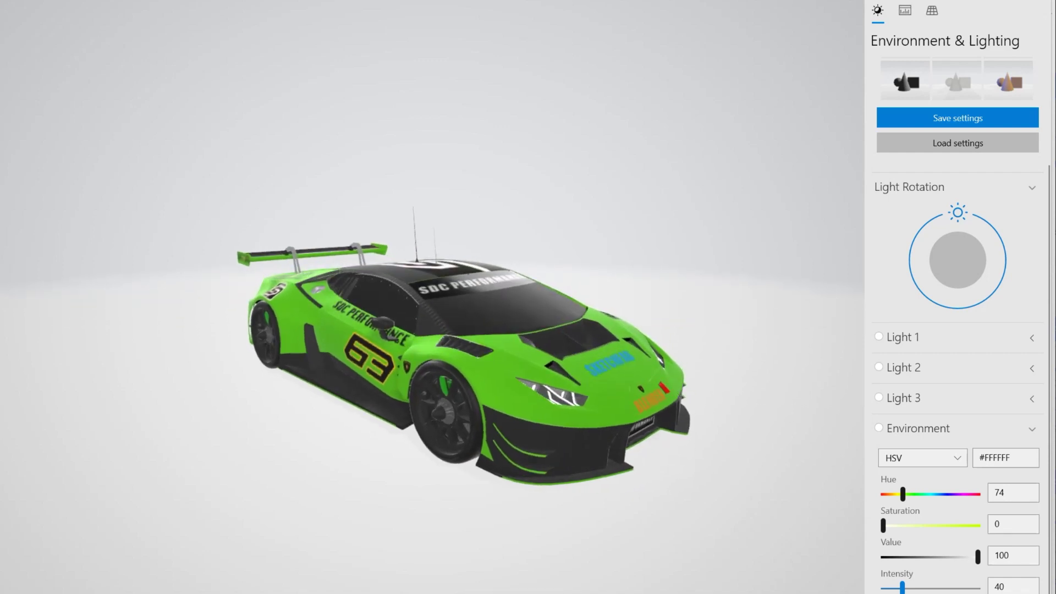
left_click(951, 592)
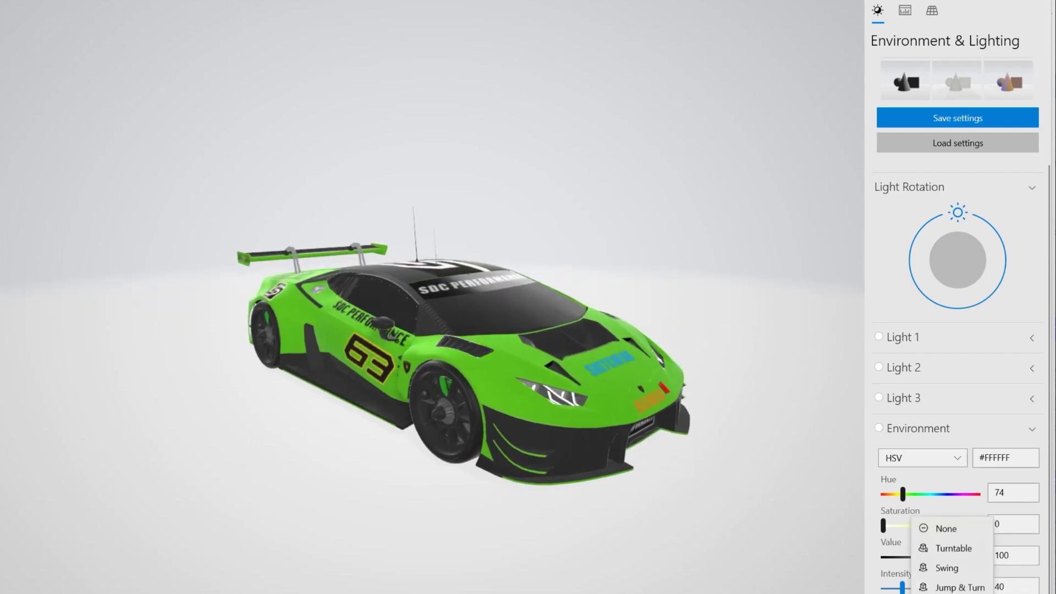
Step: Play the Turntable, Swing and Jump & Turn animations on the car in turn
left_click(968, 532)
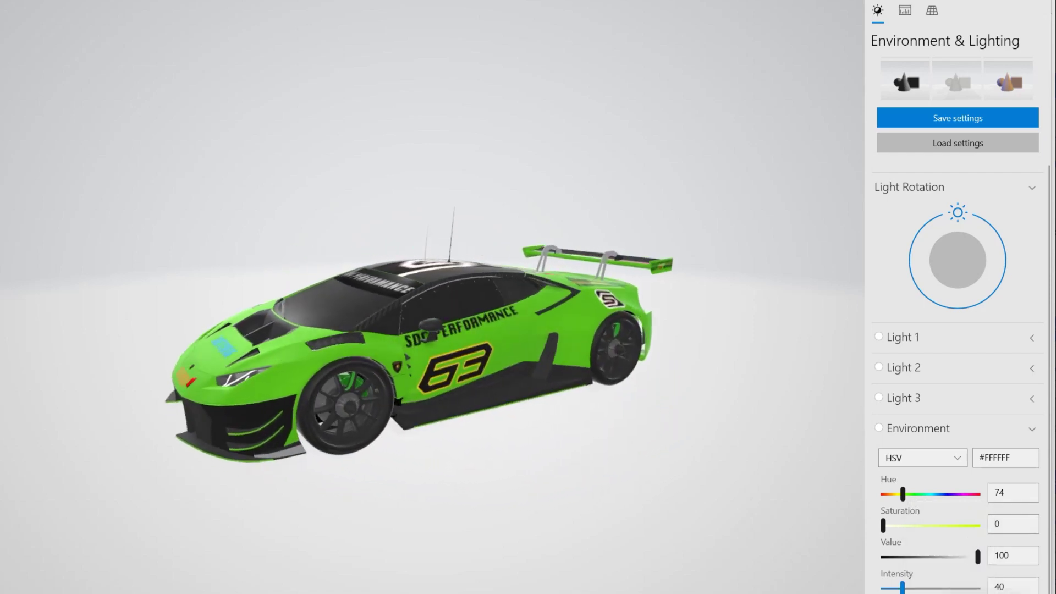
left_click(952, 592)
left_click(973, 558)
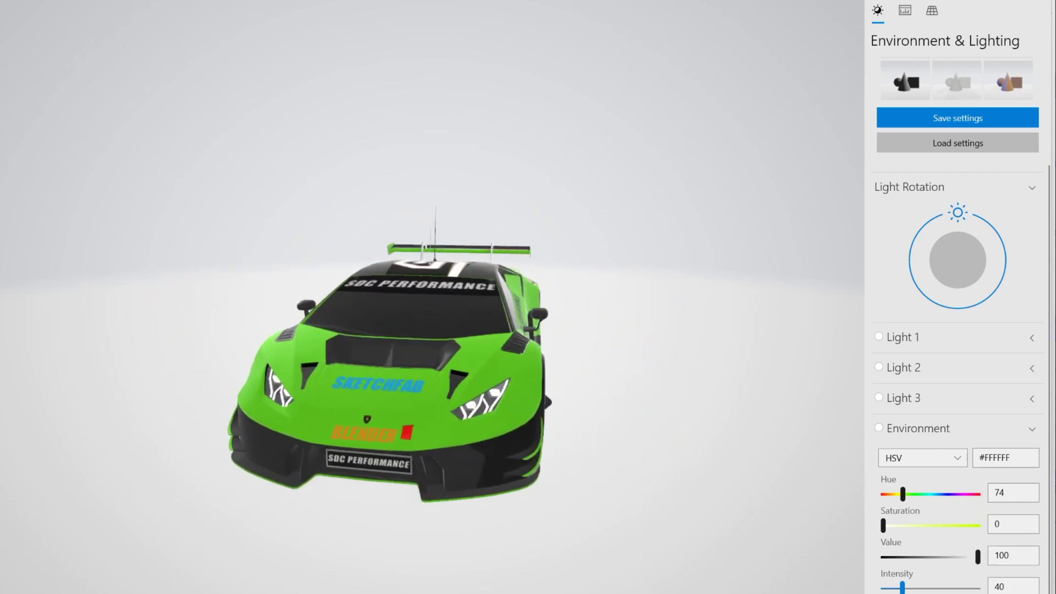
left_click(960, 591)
left_click(974, 573)
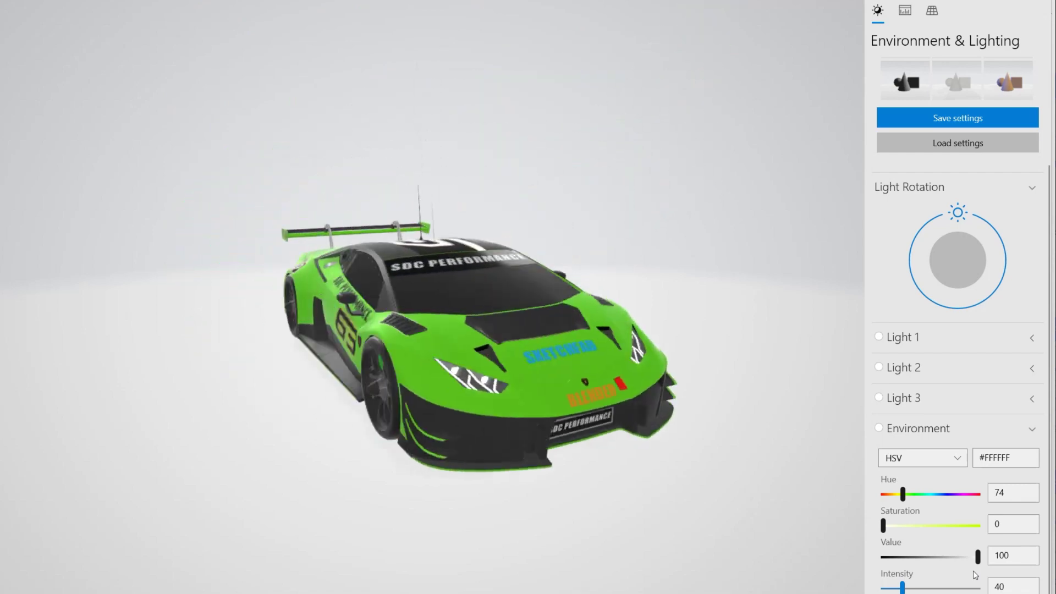
Step: Stop the car's animation by choosing None from the animation list
left_click(960, 592)
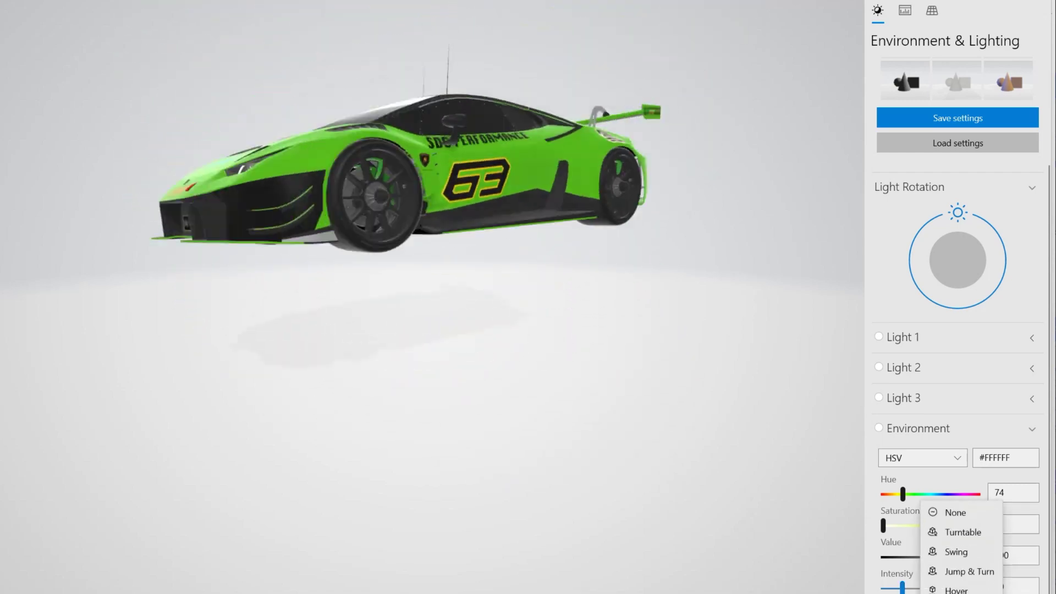
left_click(963, 586)
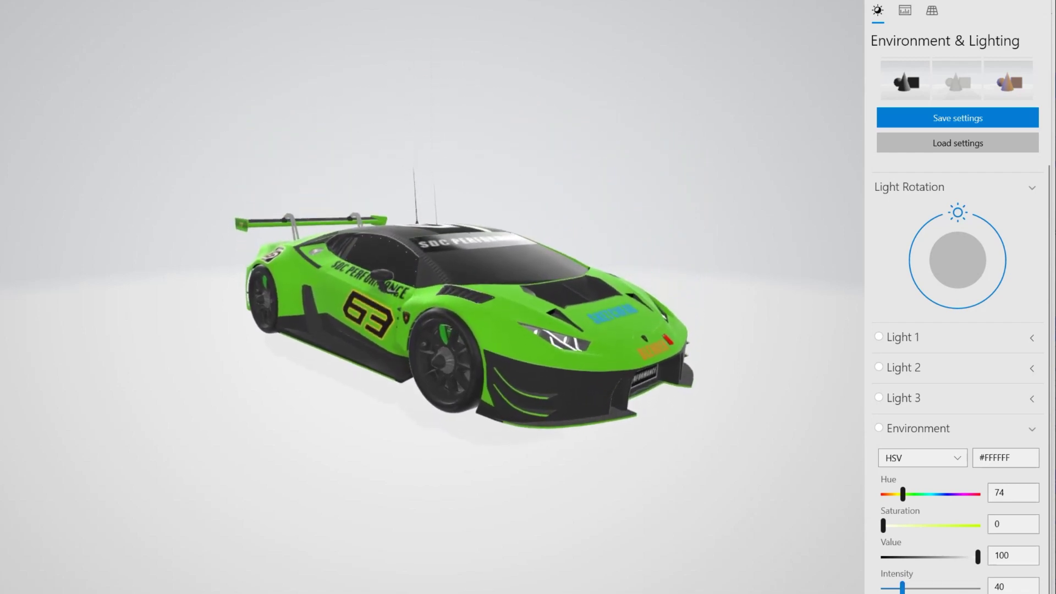
left_click(962, 589)
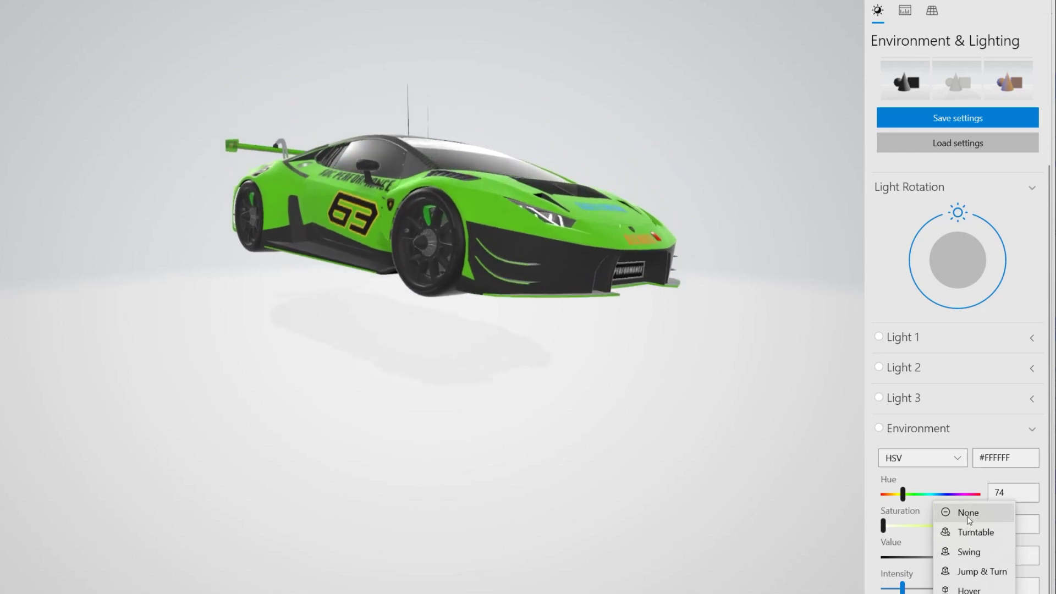
left_click(969, 517)
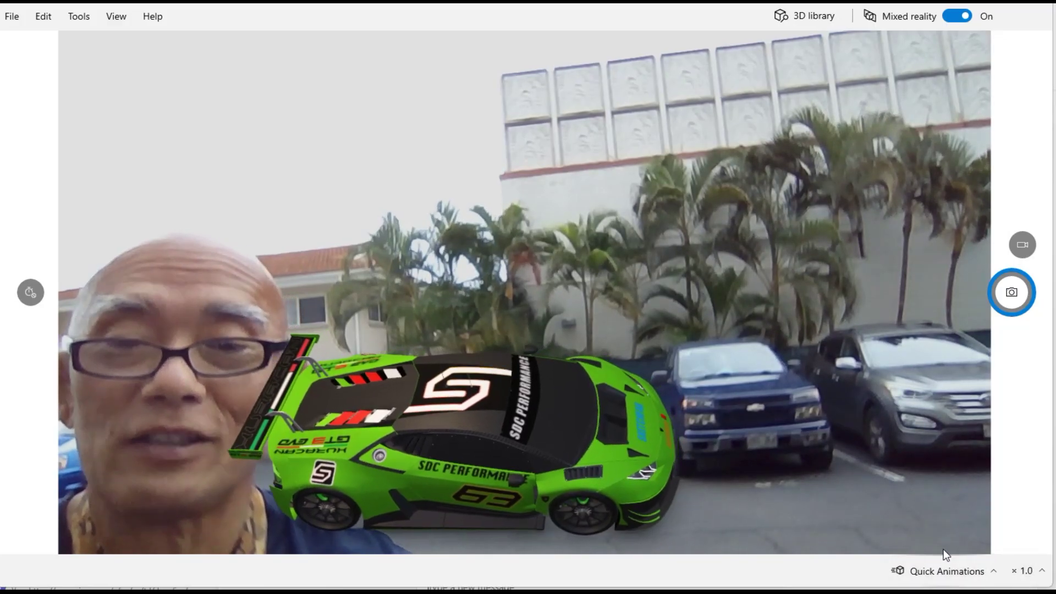
Step: Choose Jump & Turn from Quick Animations for the car in mixed reality
left_click(966, 572)
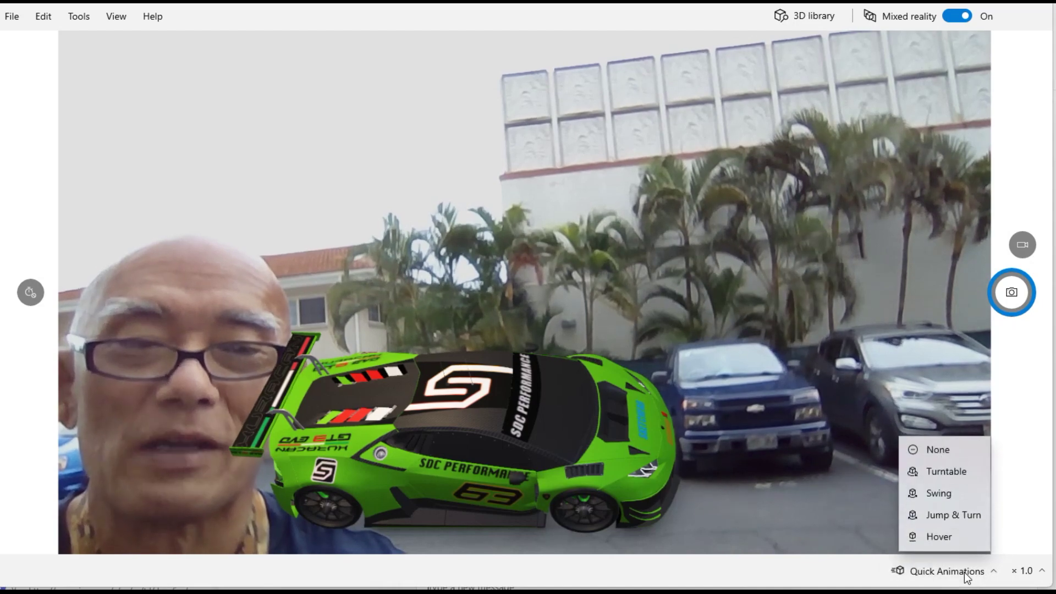
left_click(964, 519)
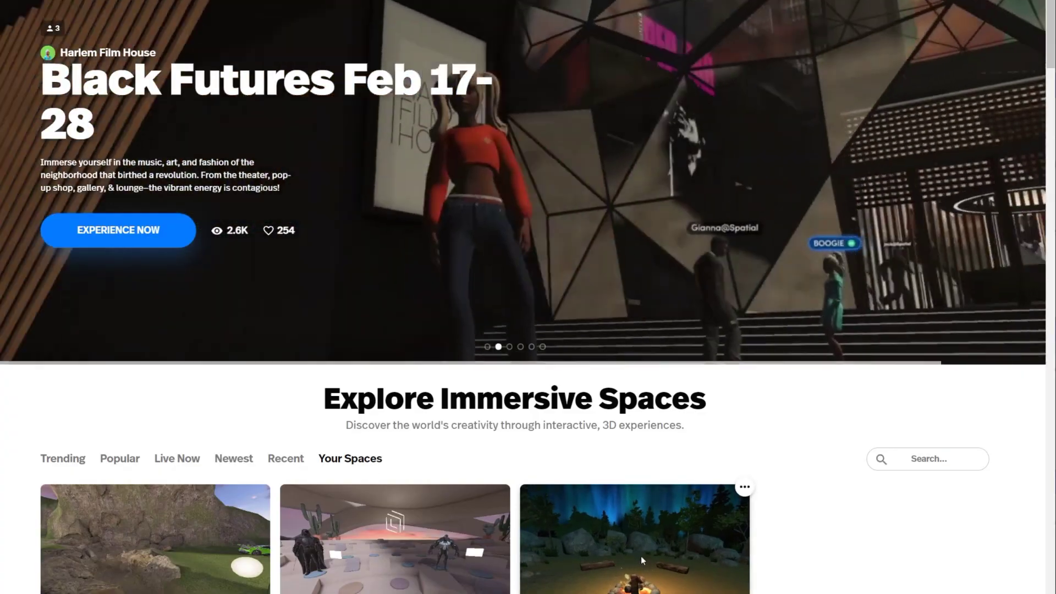
Step: Enter the campfire space and walk the avatar with W, S and D to face the campfire
left_click(641, 556)
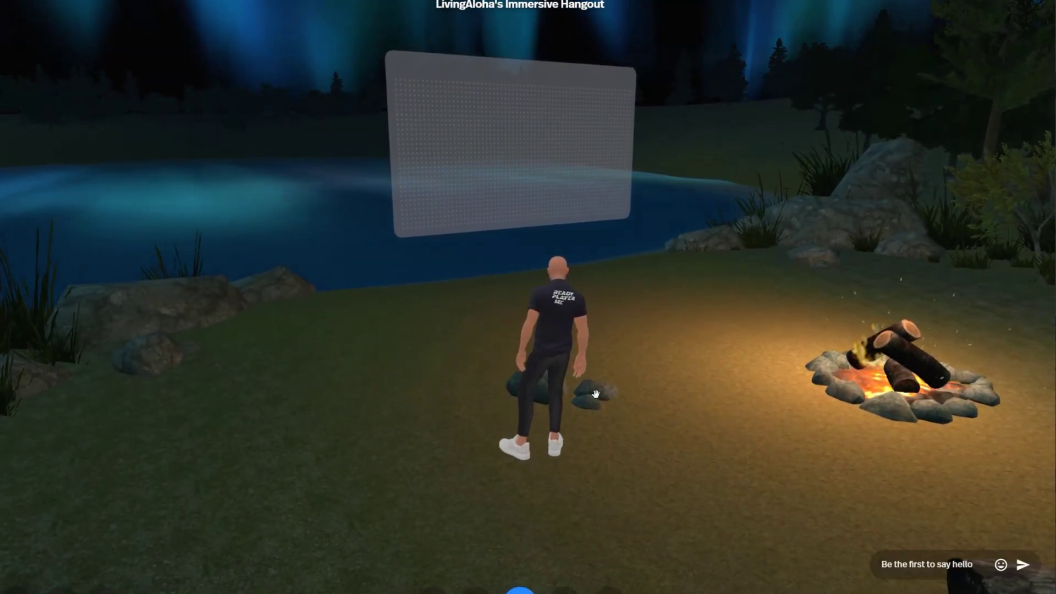
key("w")
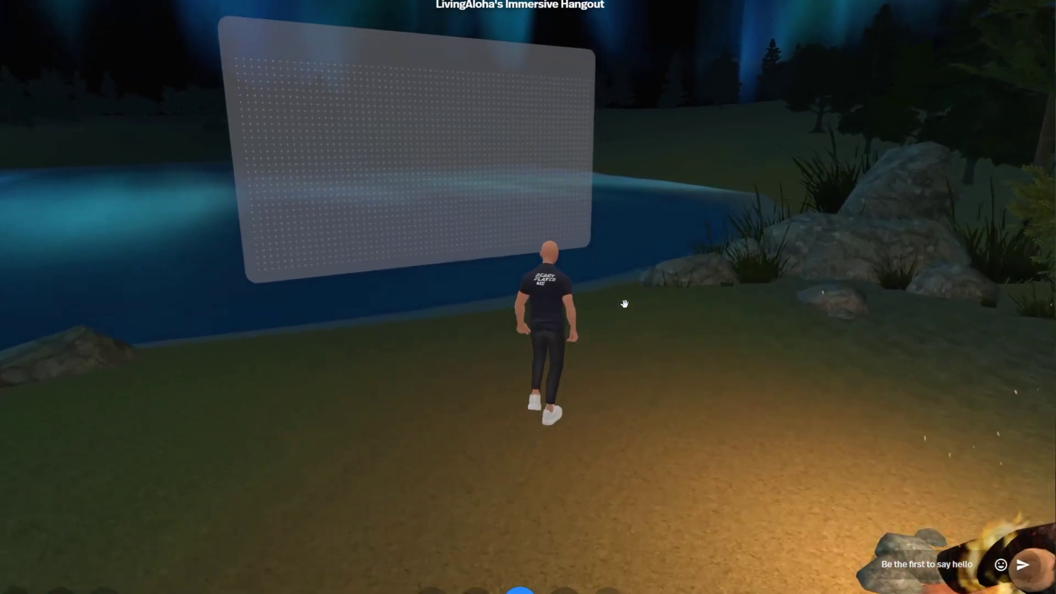
key("s")
key("d")
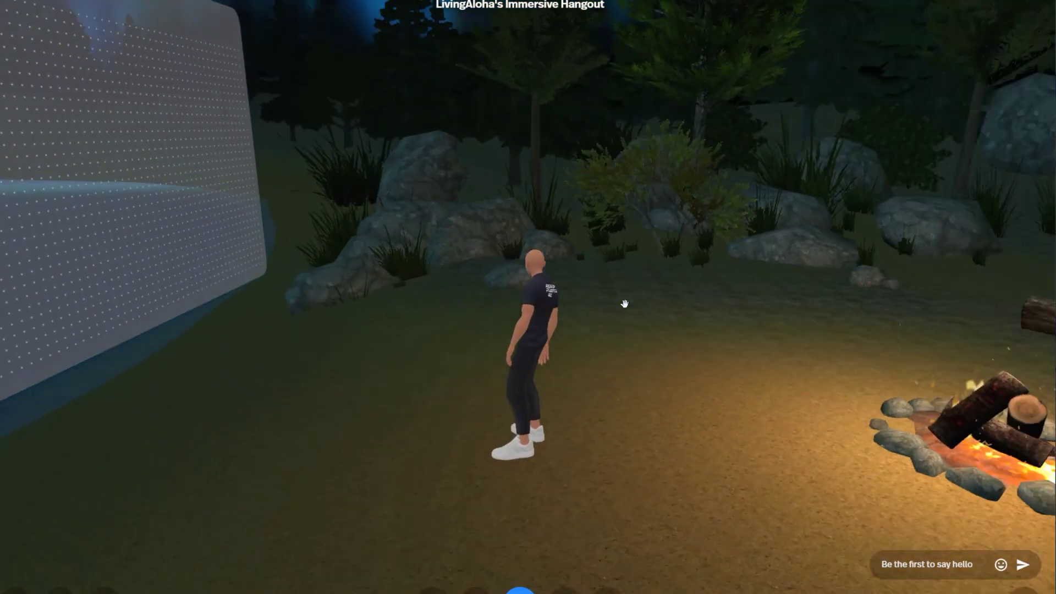
key("d")
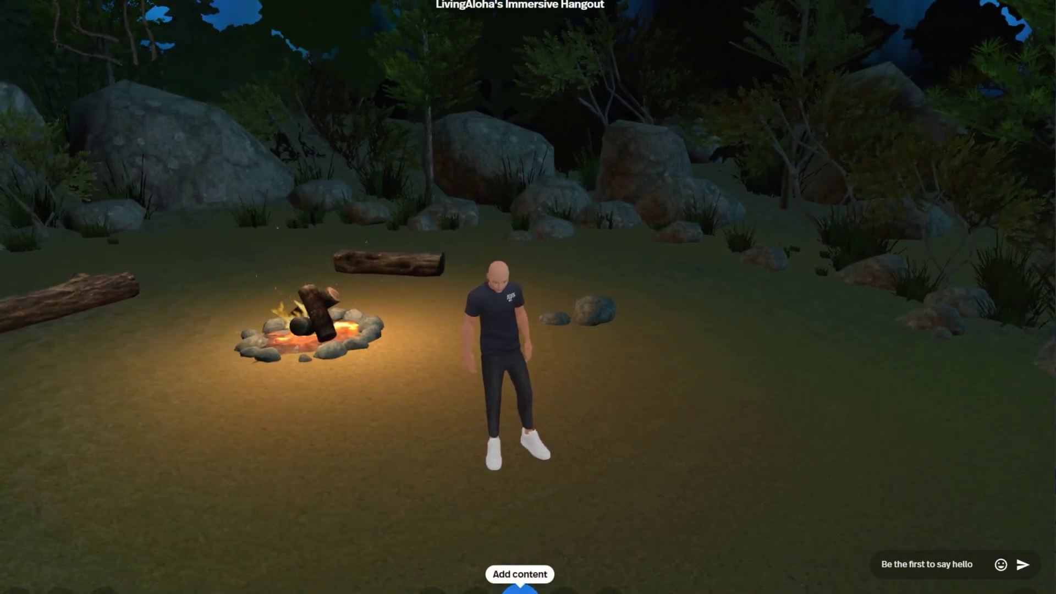
Step: Upload the Lamborghini car model file from the computer via Add content > Upload
left_click(520, 588)
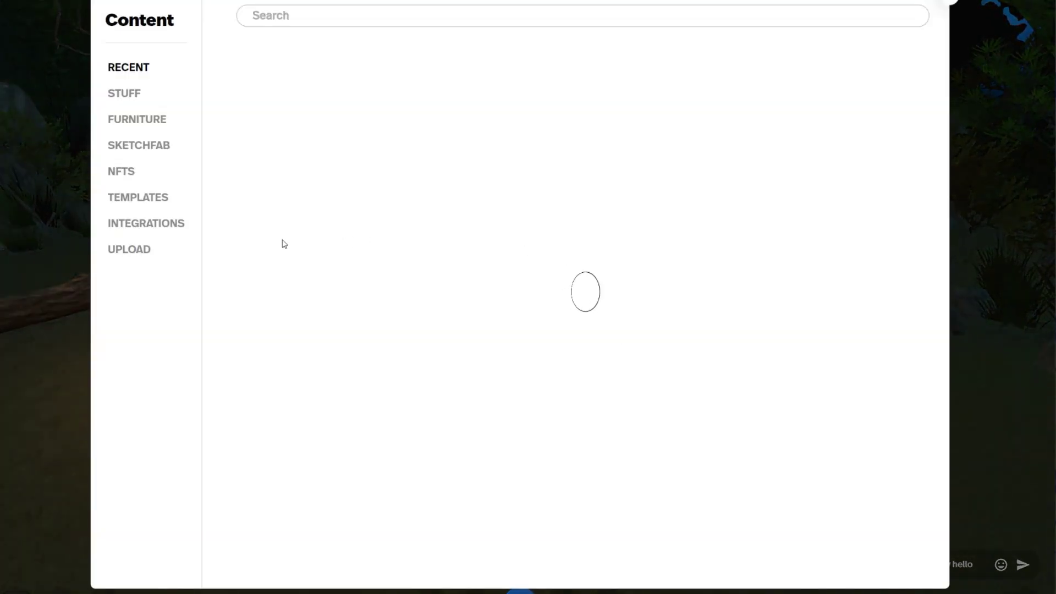
left_click(135, 251)
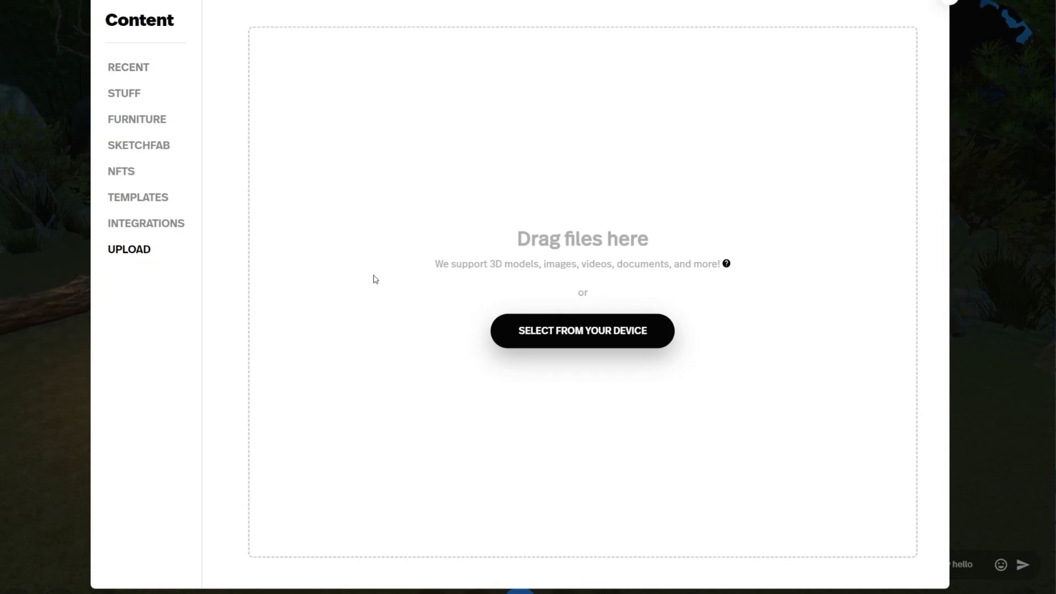
left_click(562, 330)
double_click(110, 18)
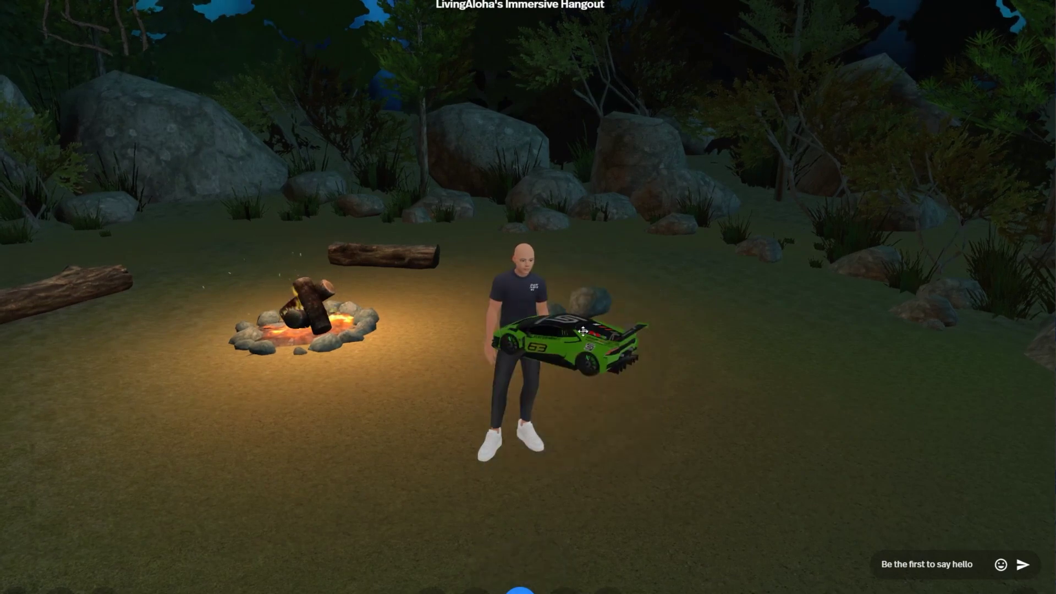
Step: Move the car right of the avatar and set scale 5.01, rotation -148, height 0.17
left_click_drag(575, 343, 816, 308)
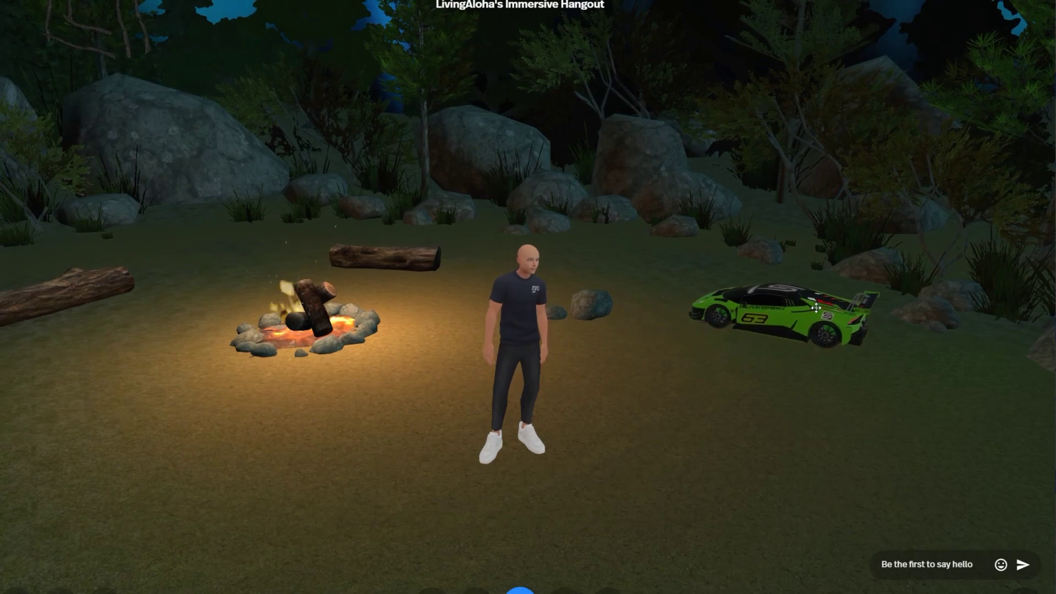
left_click(786, 318)
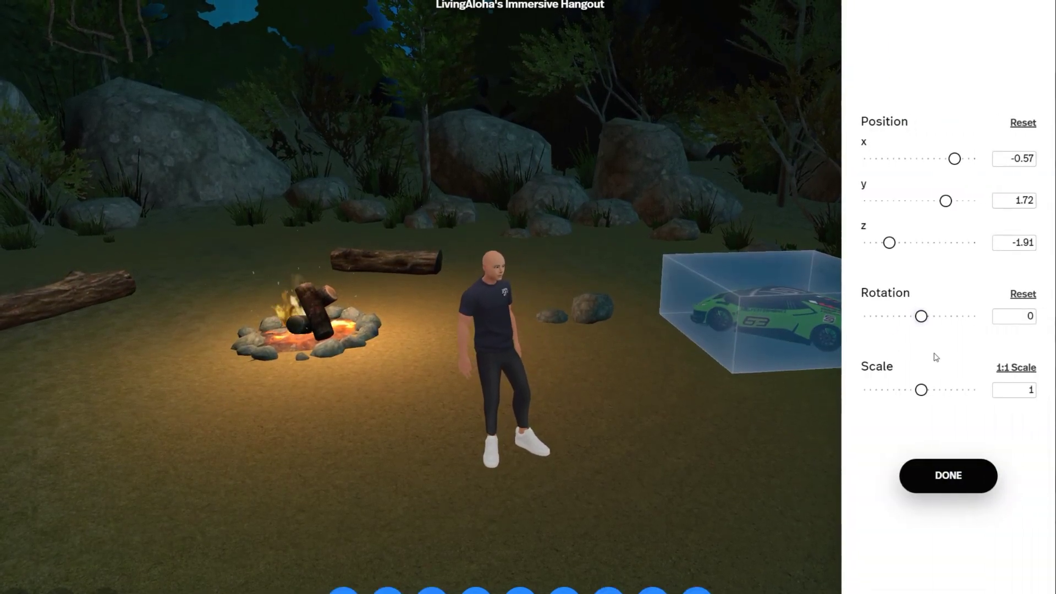
left_click_drag(927, 393, 932, 392)
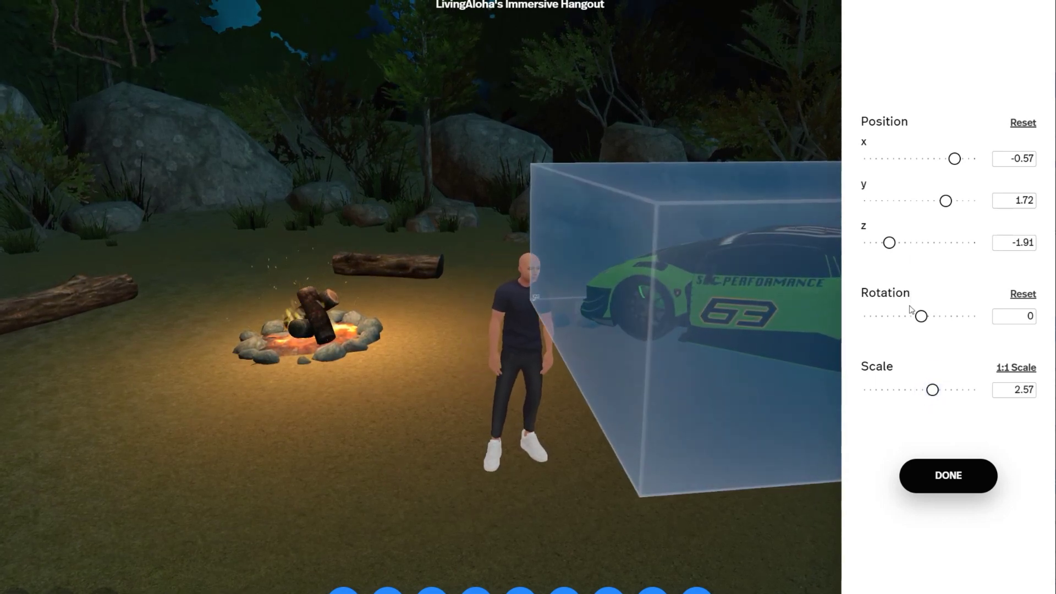
left_click_drag(917, 319, 876, 341)
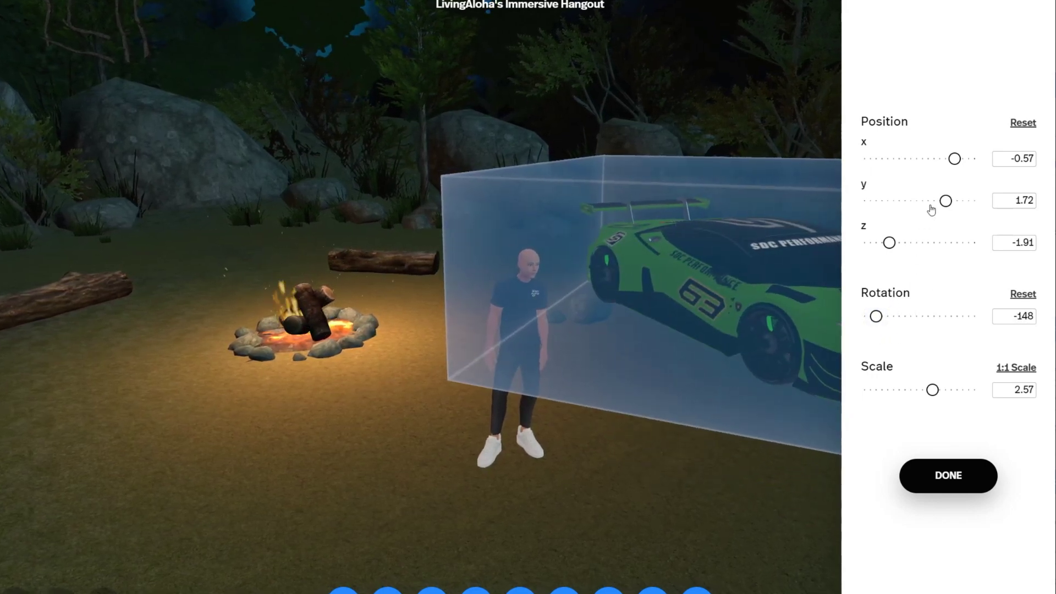
left_click_drag(944, 204, 899, 233)
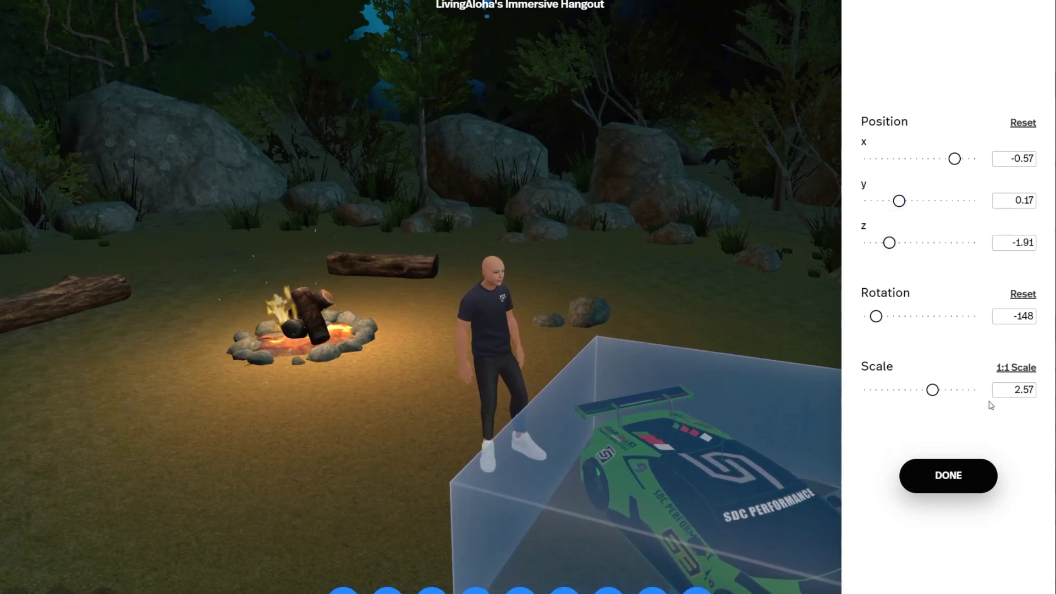
mouse_move(942, 394)
left_mouse_down()
mouse_move(933, 390)
mouse_move(940, 397)
left_mouse_up()
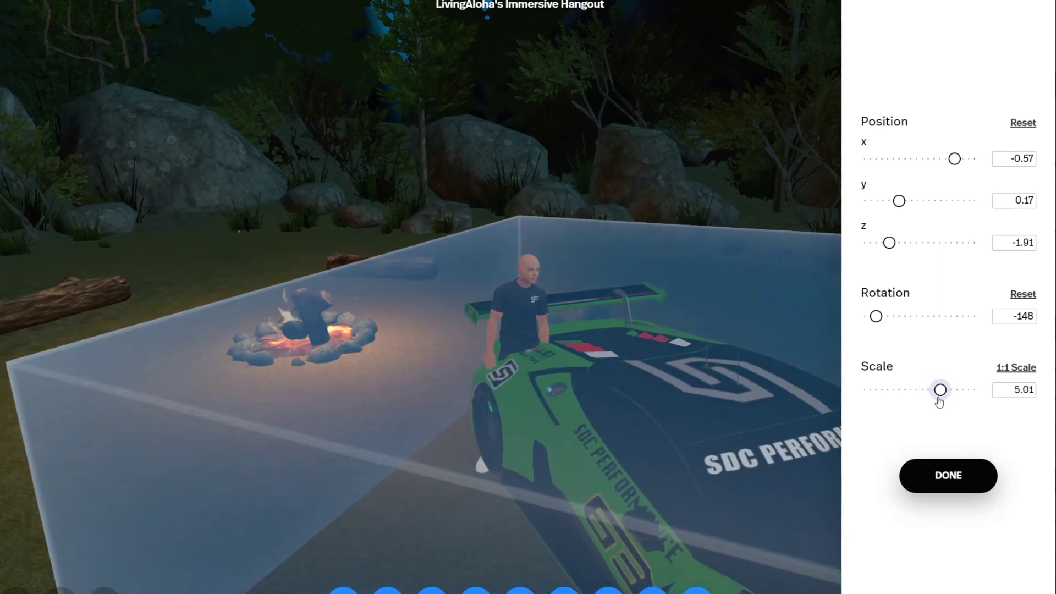
left_click(948, 475)
Step: Walk the avatar backward with the S key, away from the enlarged car
key("s")
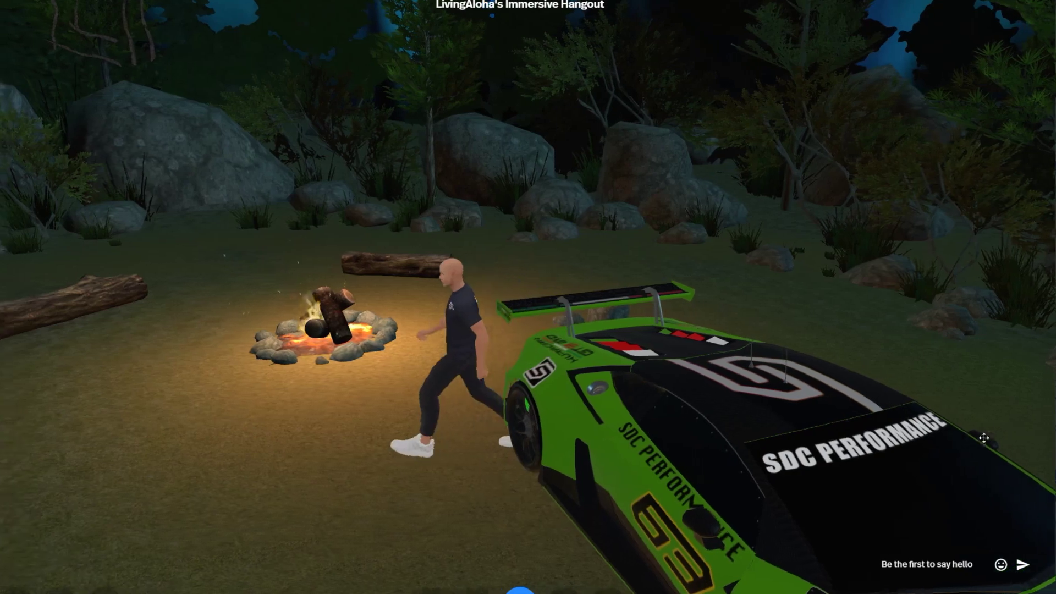